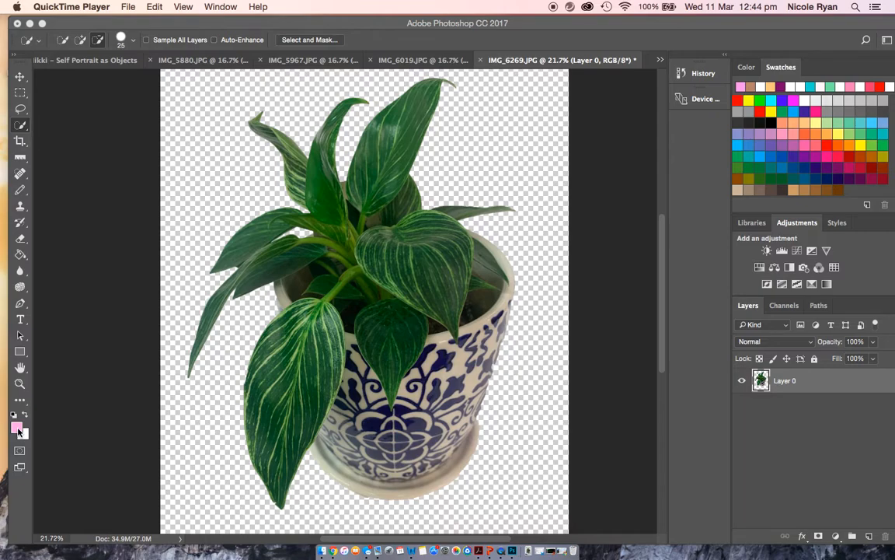
Step: Set the foreground colour to the light green swatch 8dc37e after sampling greens from the plant's leaves
left_click(19, 428)
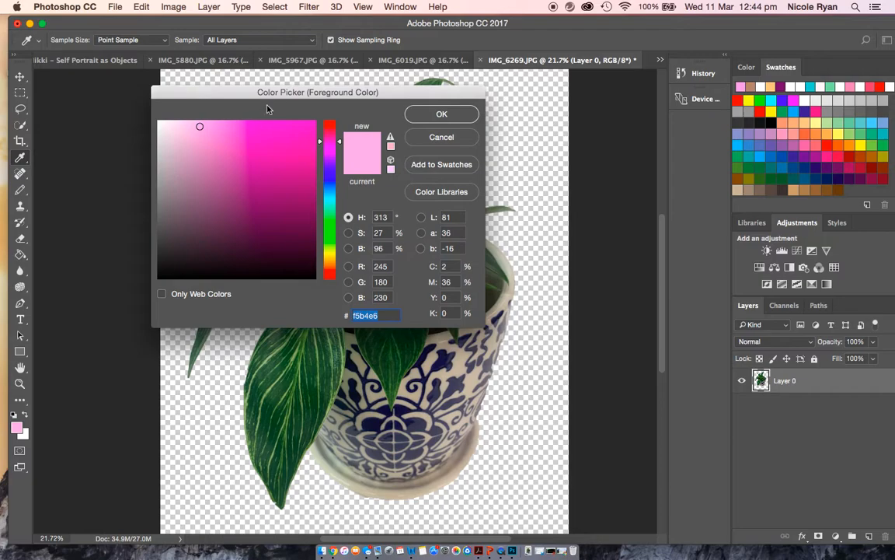
left_click_drag(291, 97, 170, 110)
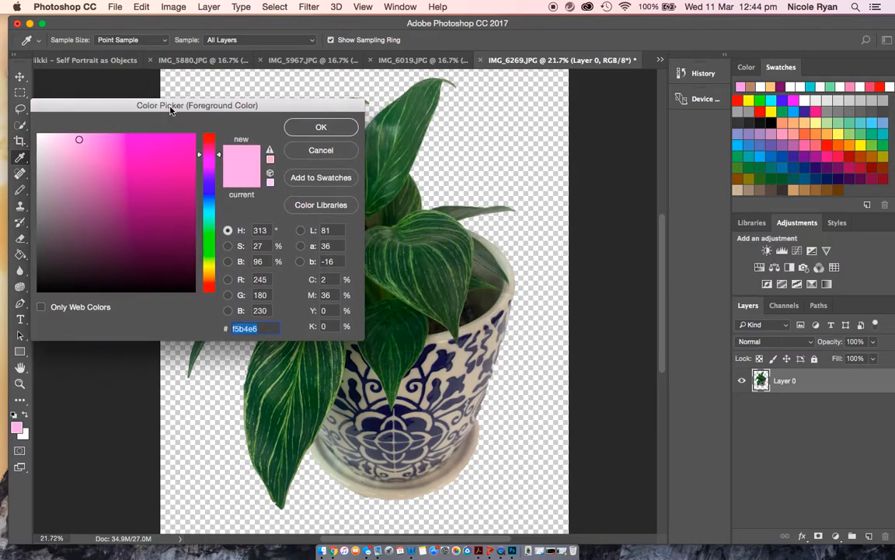
left_click(431, 221)
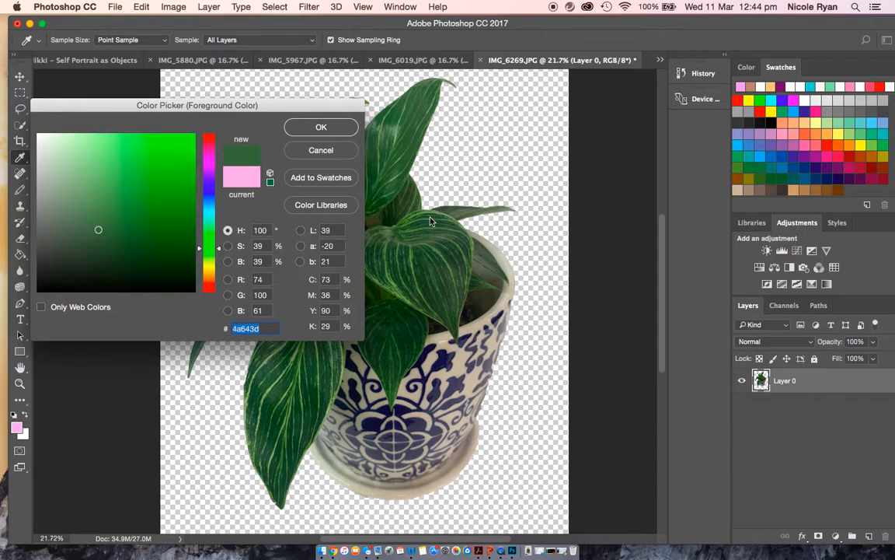
left_click(416, 254)
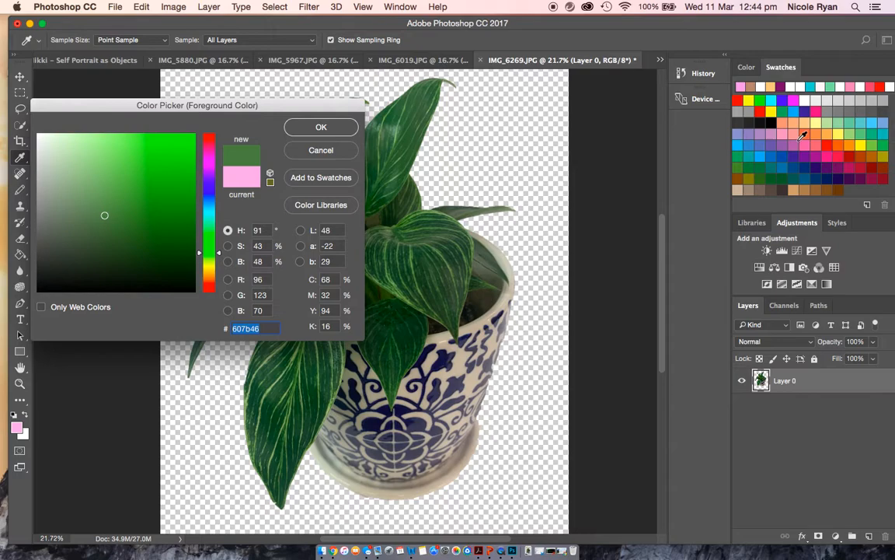
left_click(864, 138)
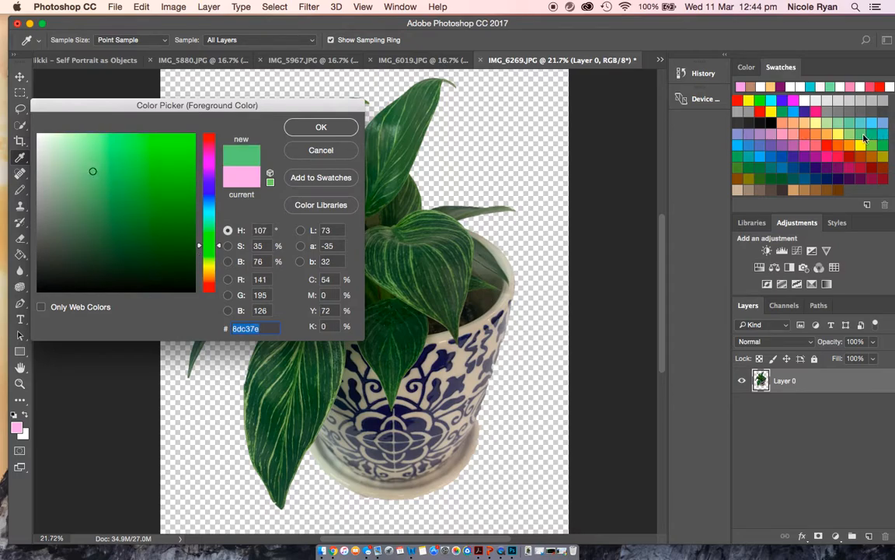
left_click(295, 123)
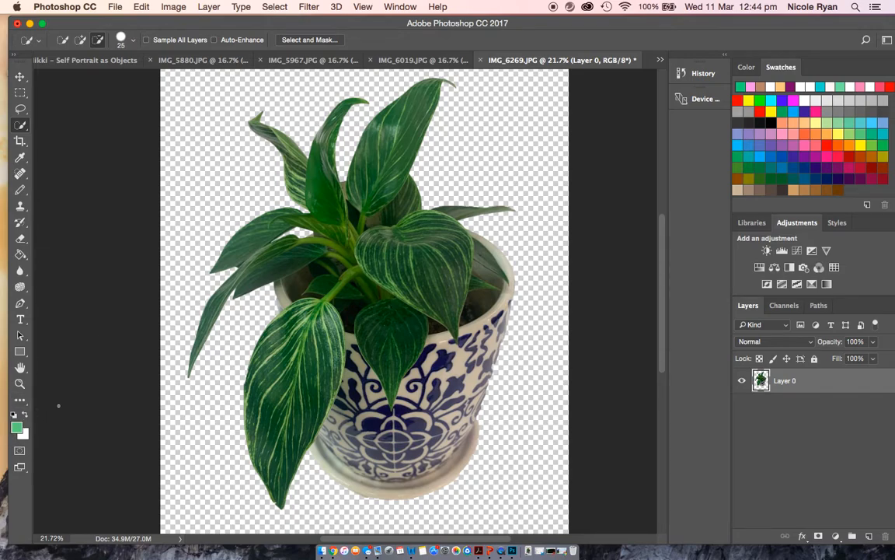
Step: Open the Filter Gallery for the plant layer and fit the whole image in the preview at 12.5%
left_click(308, 7)
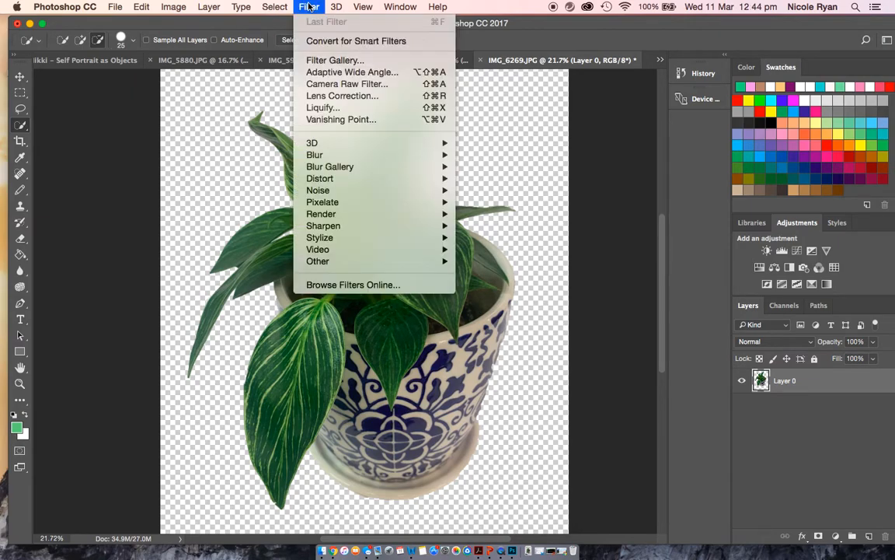
left_click(327, 60)
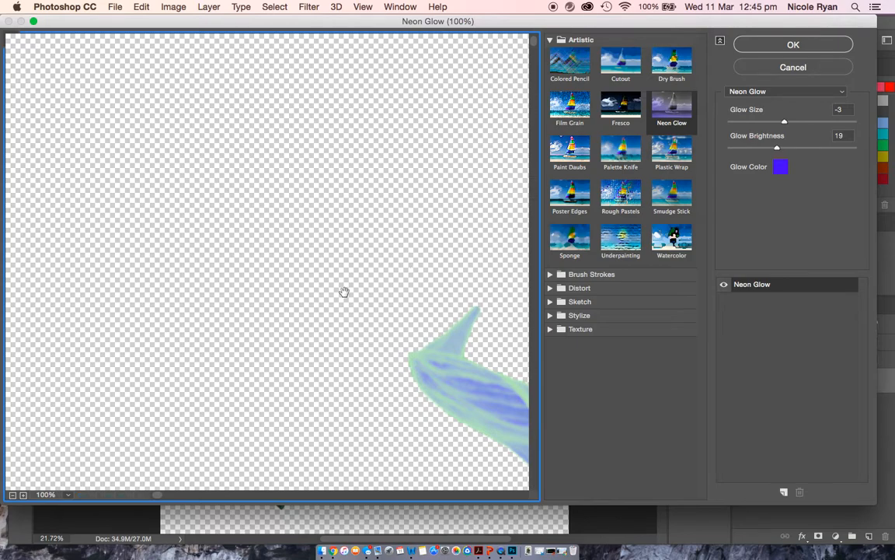
left_click(12, 495)
left_click(13, 495)
left_click(12, 496)
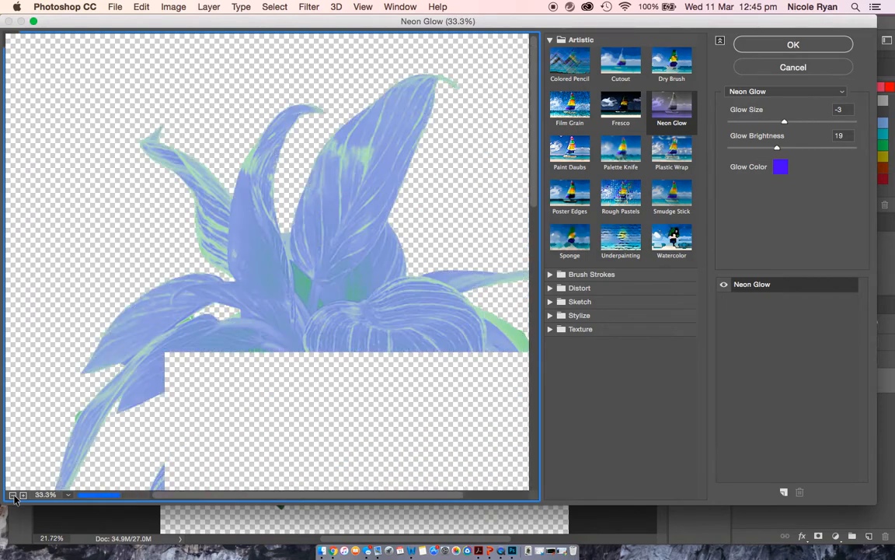
left_click(12, 495)
left_click(13, 496)
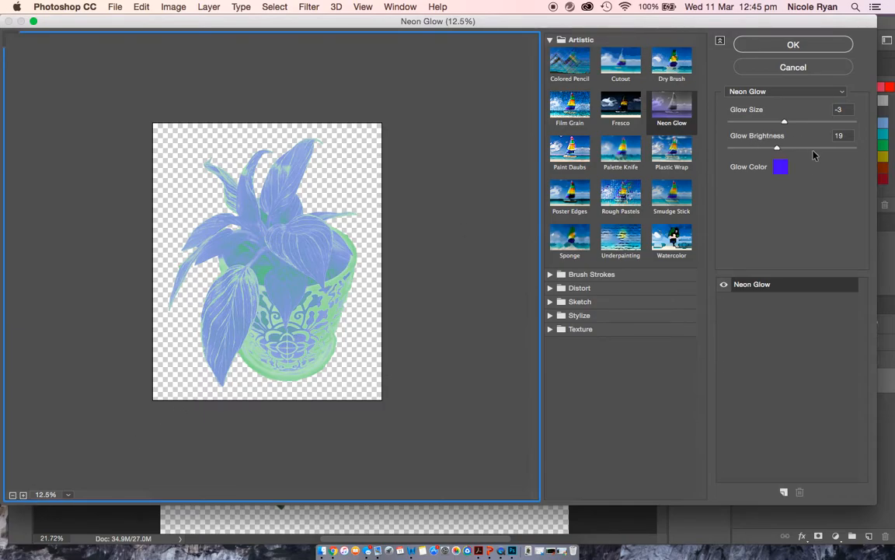
Step: Change the Neon Glow filter's glow colour to magenta
left_click(780, 166)
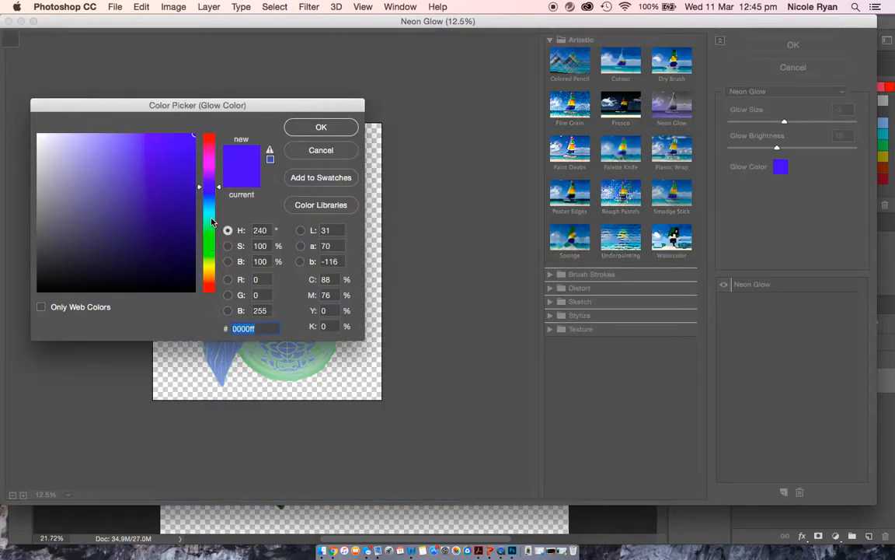
left_click(211, 162)
left_click(307, 126)
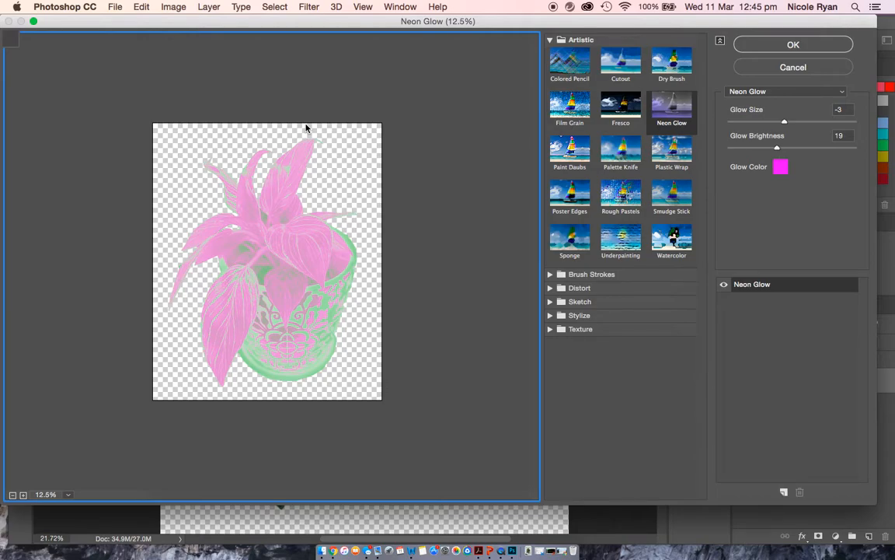
Step: Preview the Cutout filter and the Sketch filters Stamp, Photocopy, Chrome and Bas Relief on the plant
left_click(620, 68)
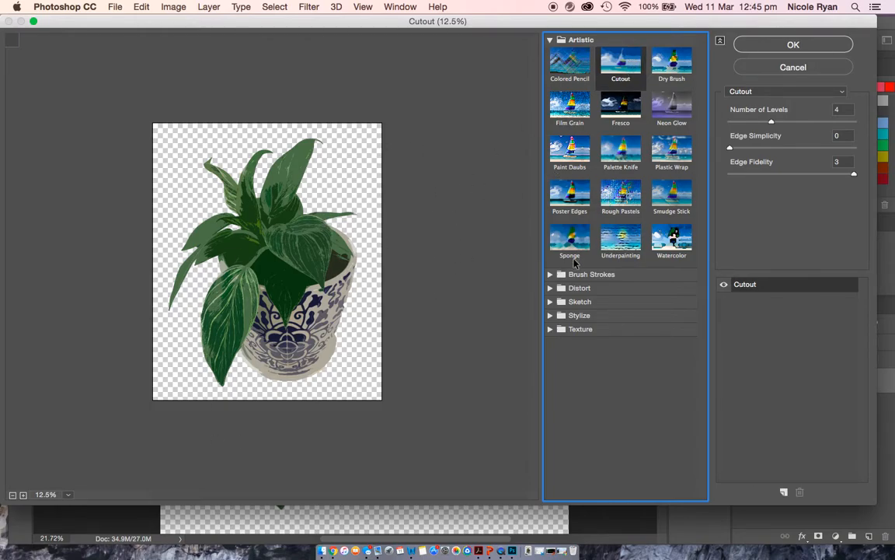
left_click(550, 302)
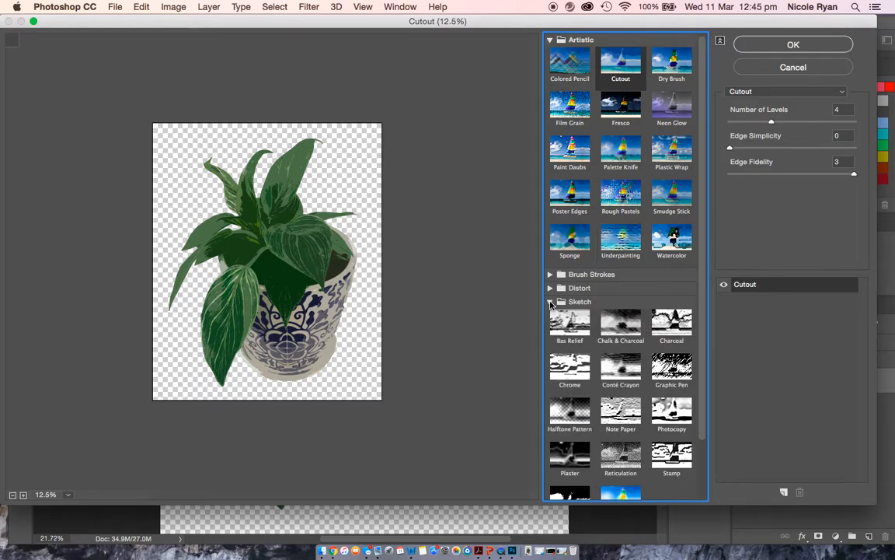
left_click(679, 468)
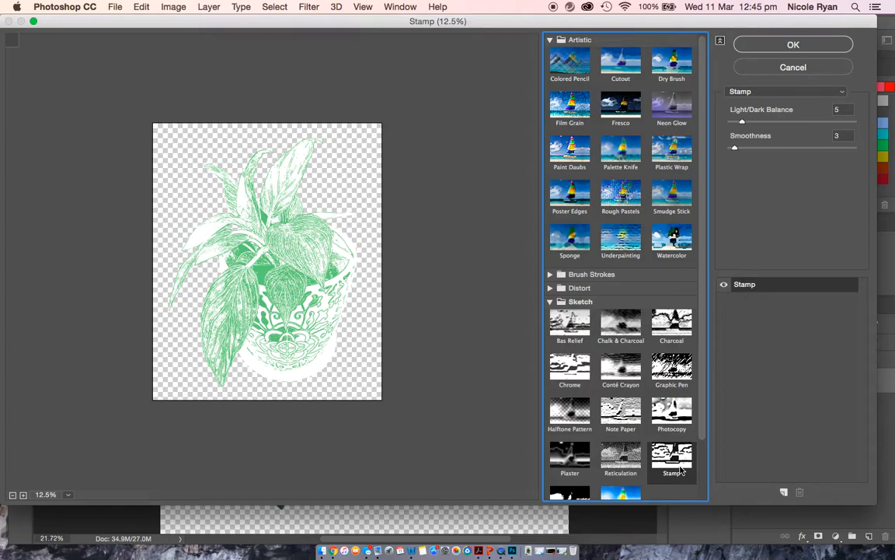
left_click(679, 424)
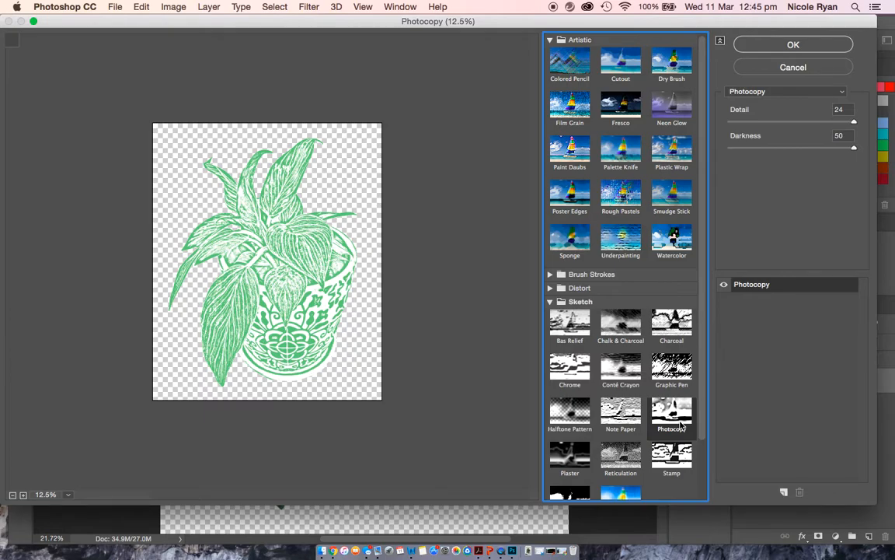
left_click(579, 374)
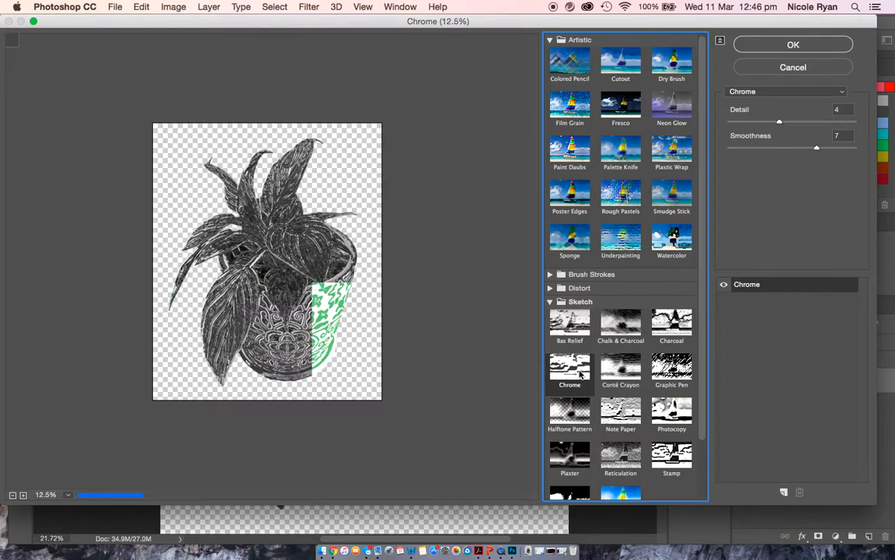
left_click(571, 320)
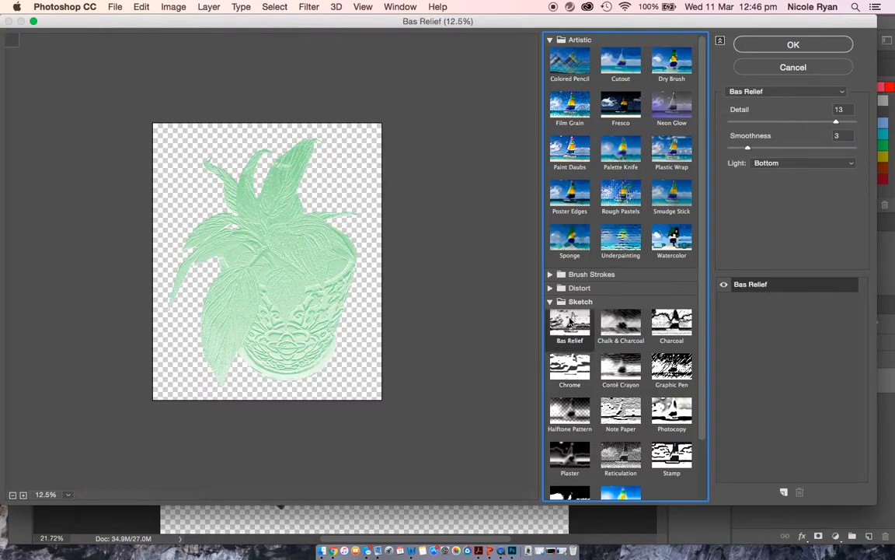
Step: Preview the Artistic filter Sponge and the Brush Strokes filter Ink Outlines on the plant
left_click(575, 235)
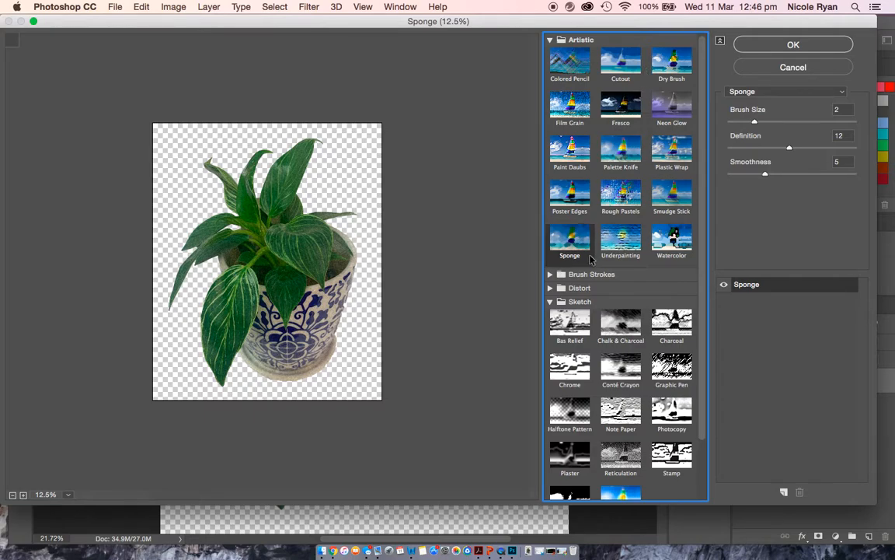
left_click(553, 275)
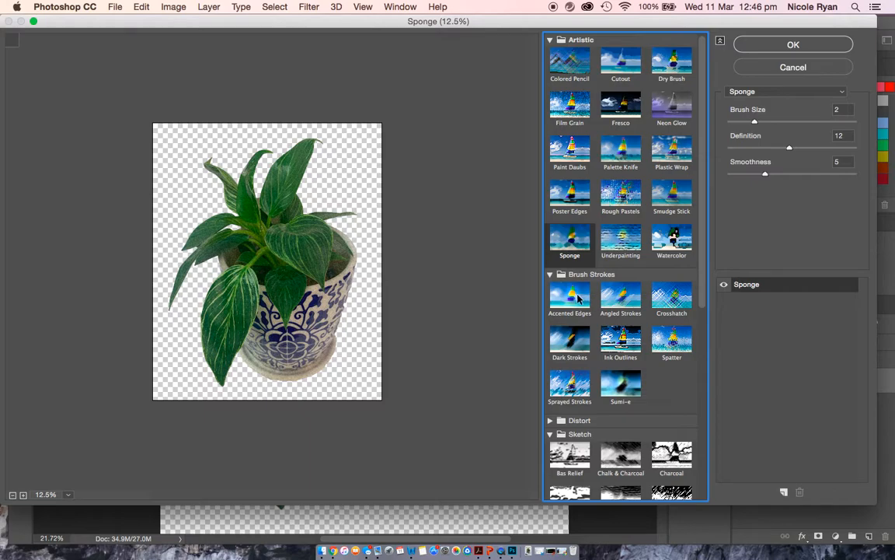
left_click(630, 336)
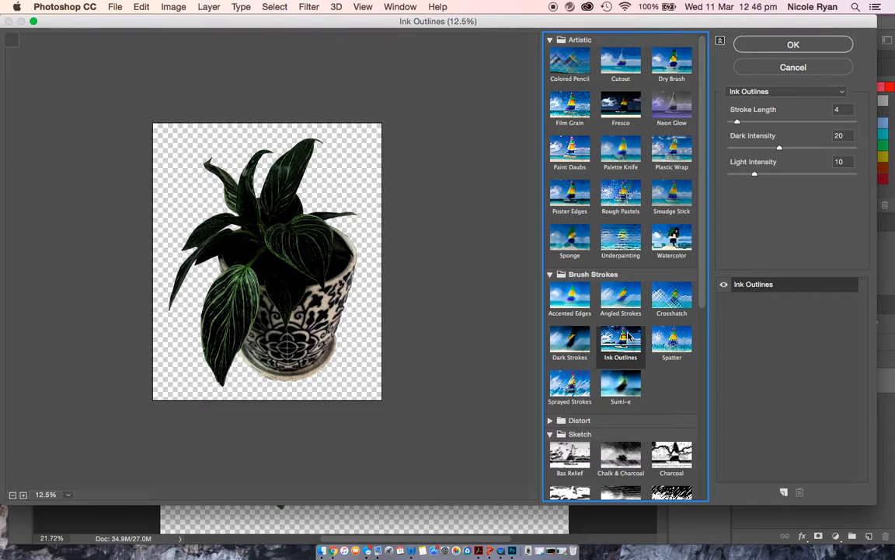
Step: Preview the Distort filters Glass and Ocean Ripple on the plant, and collapse the Distort and Sketch groups
left_click(550, 421)
scroll(550, 422, "down", 3)
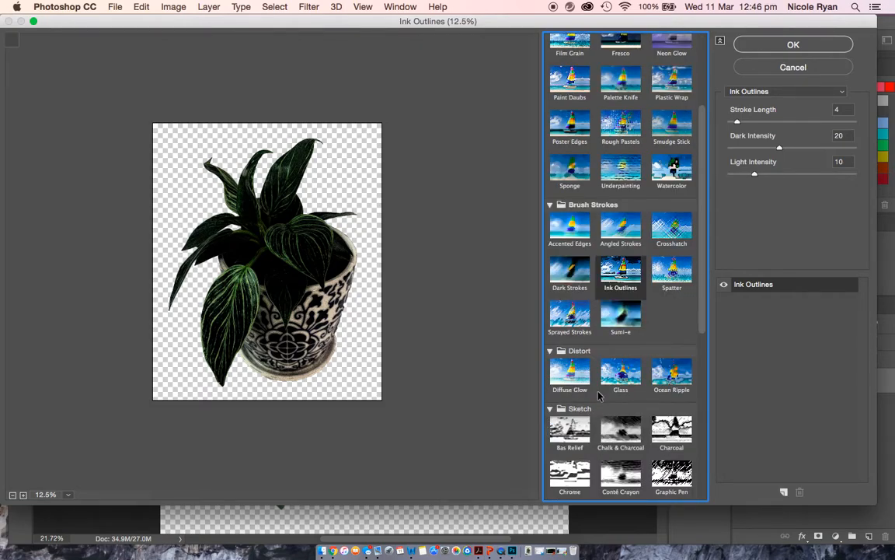
left_click(628, 370)
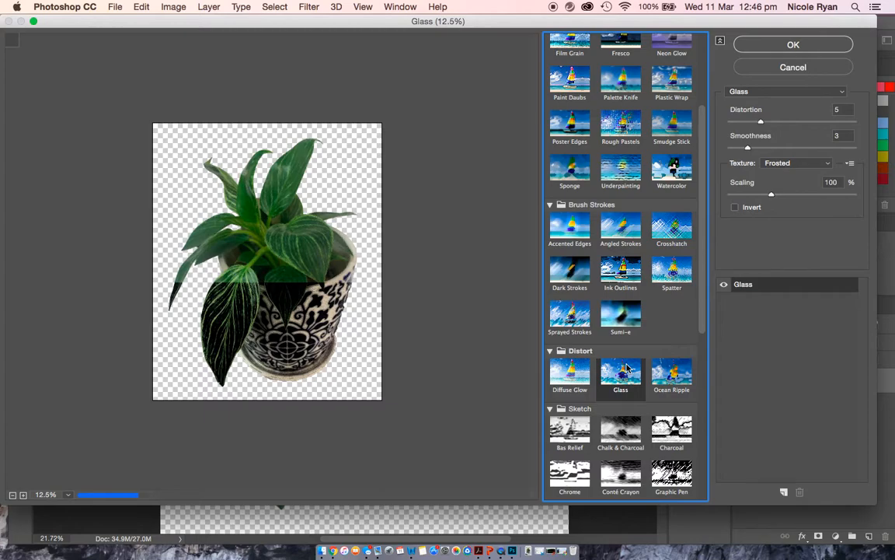
left_click(672, 375)
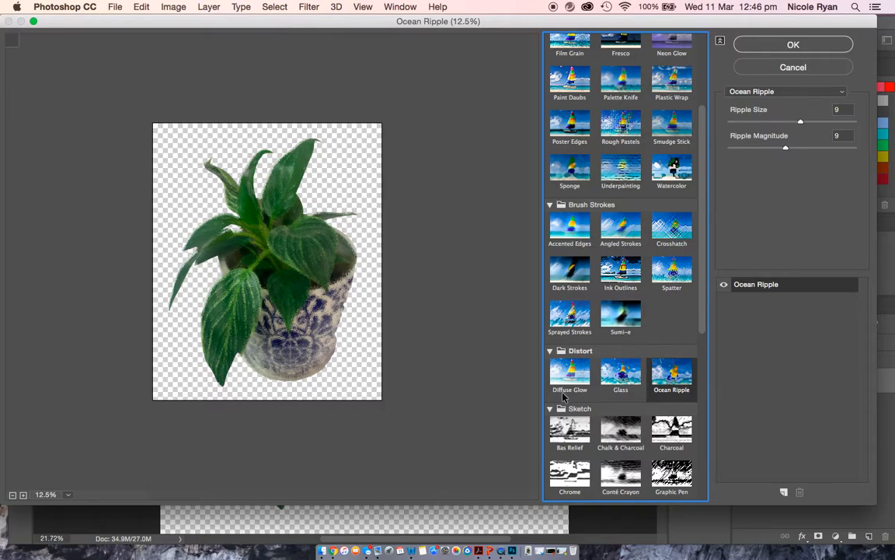
left_click(552, 350)
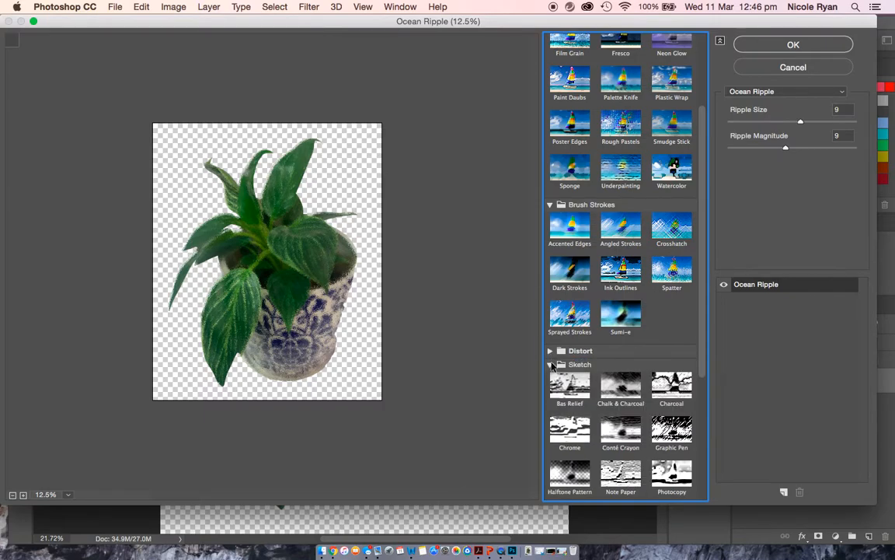
left_click(553, 360)
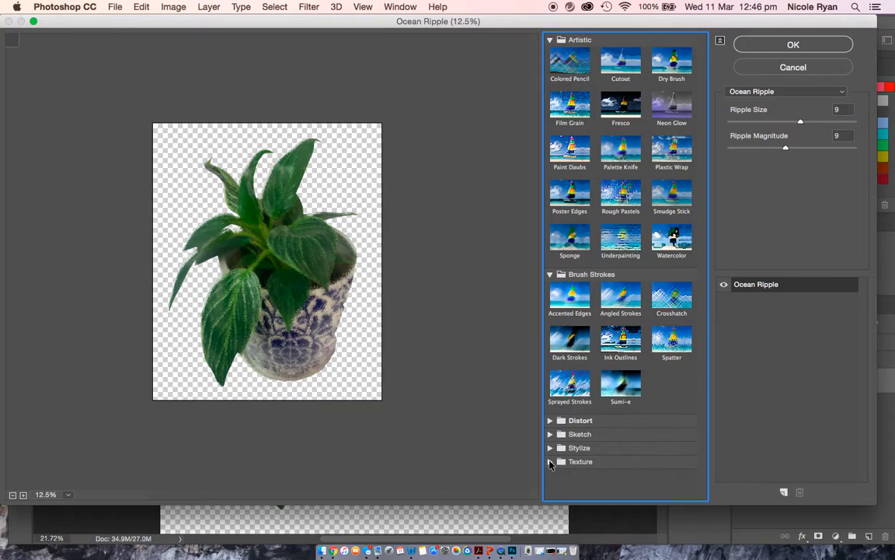
Step: Preview the Texture filter Stained Glass on the plant and collapse the Texture group
left_click(550, 462)
scroll(605, 460, "down", 2)
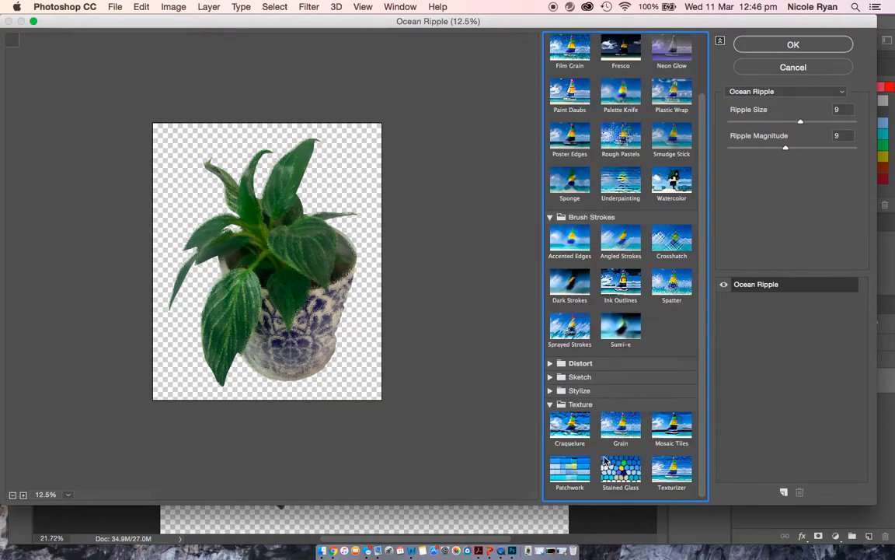
left_click(621, 474)
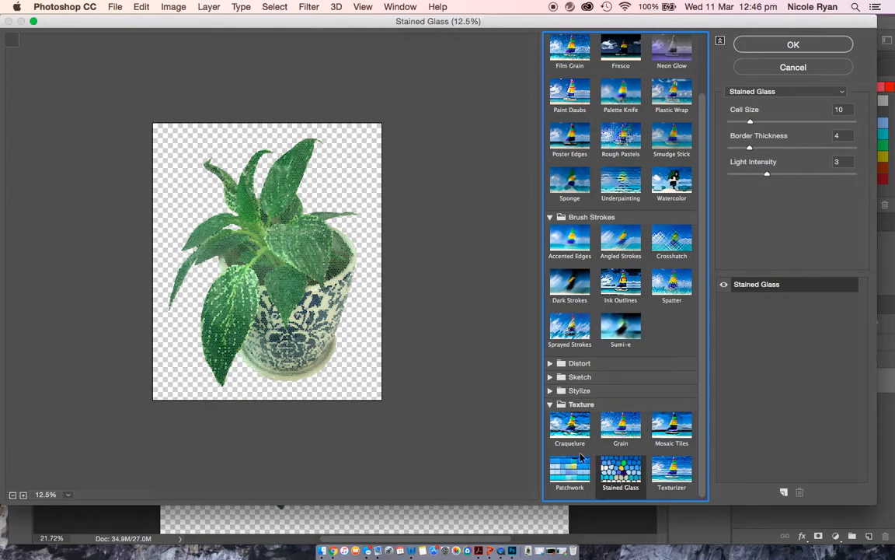
left_click(551, 404)
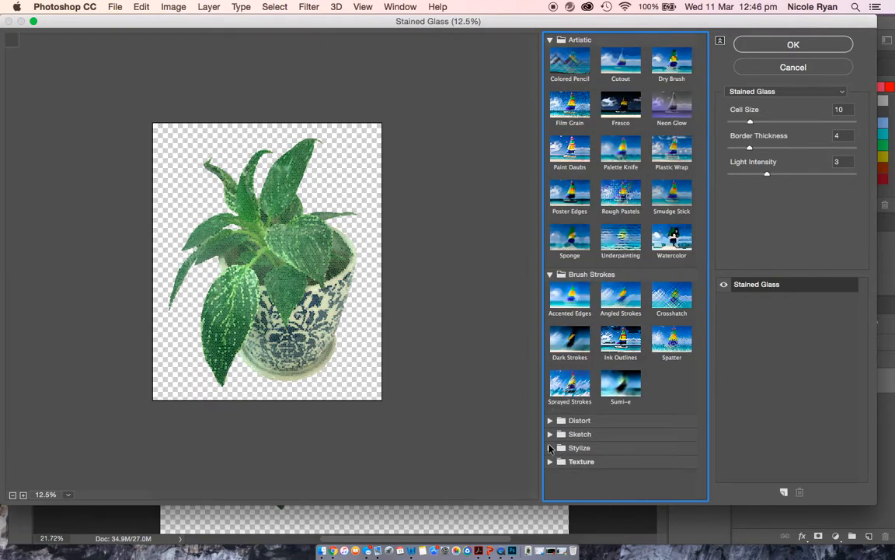
Step: Expand the Stylize and Sketch filter groups and preview the Stamp filter on the plant
left_click(550, 447)
left_click(550, 434)
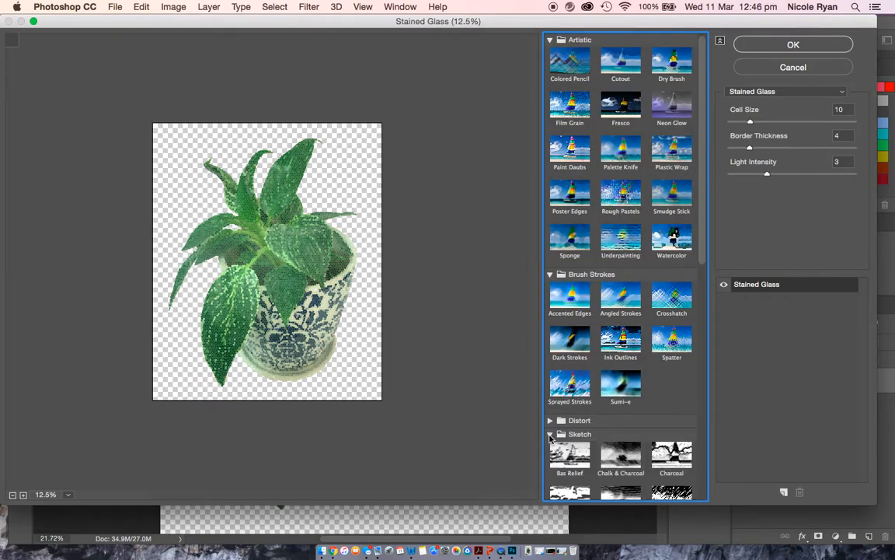
scroll(665, 440, "down", 5)
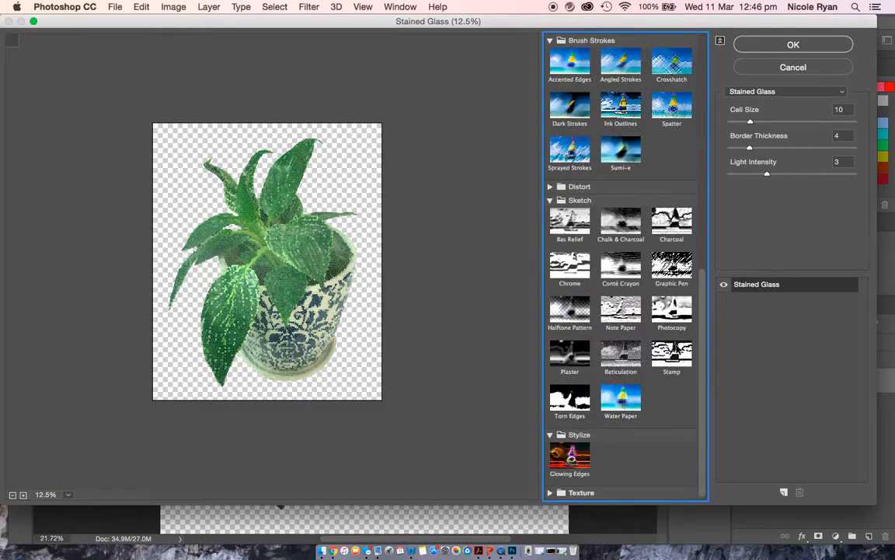
left_click(674, 354)
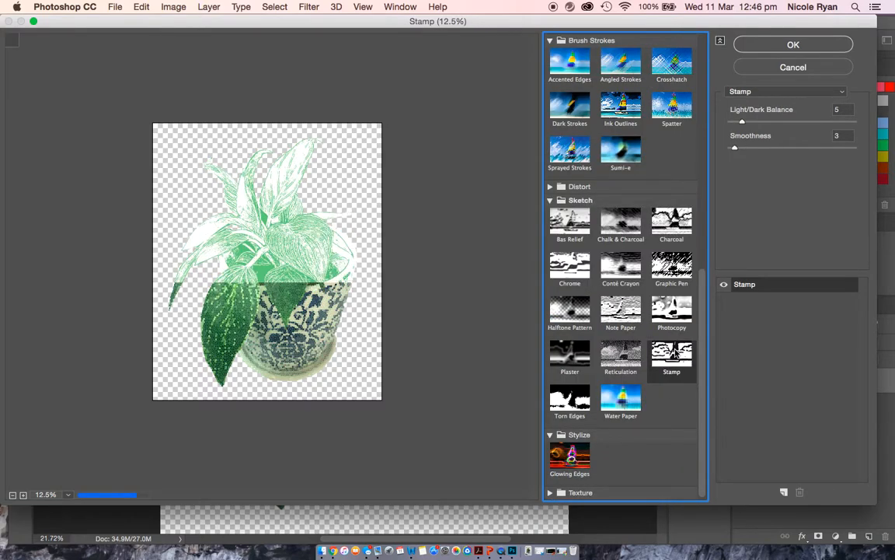
Step: Choose the Photocopy filter for the plant with Detail at 8 and Darkness at 50
left_click(673, 311)
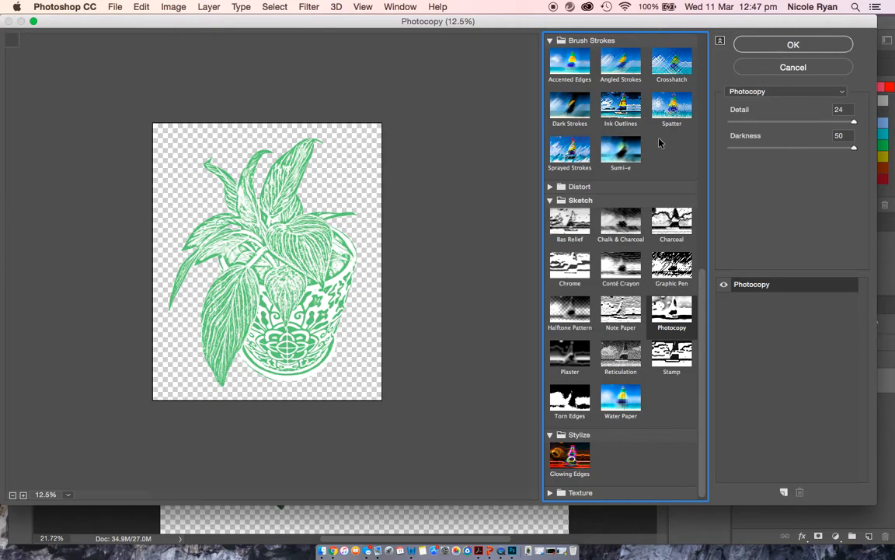
left_click_drag(856, 123, 769, 126)
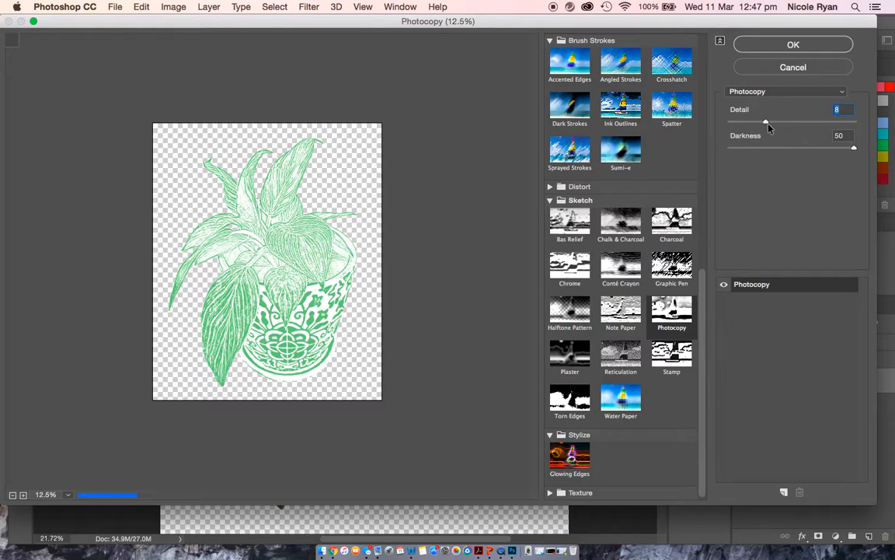
mouse_move(853, 150)
left_mouse_down()
mouse_move(784, 153)
mouse_move(853, 150)
left_mouse_up()
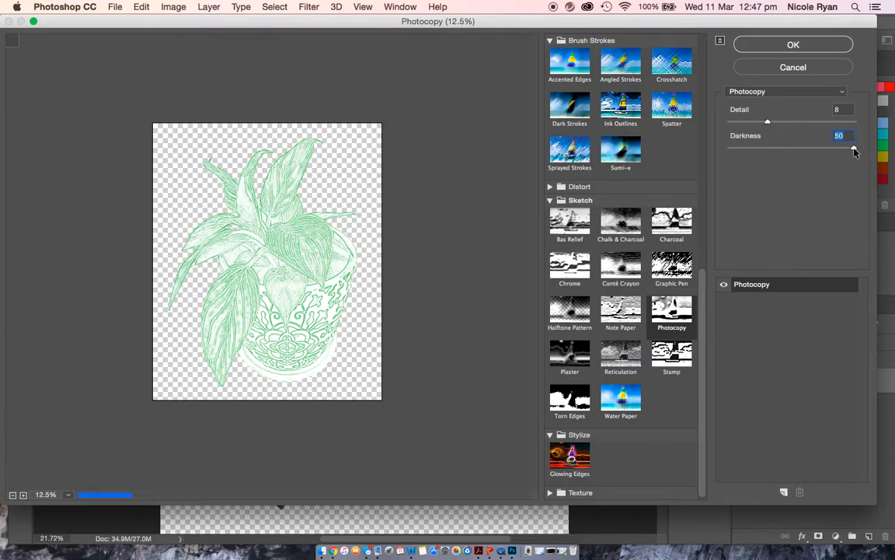
Step: Set the Photocopy filter's Detail to 20 and apply the filter to the plant
left_click_drag(768, 123, 820, 128)
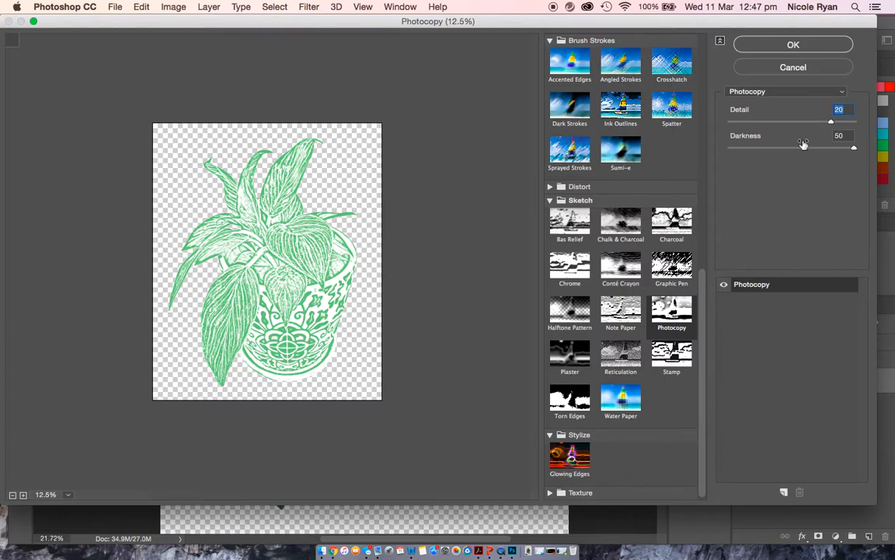
left_click(793, 44)
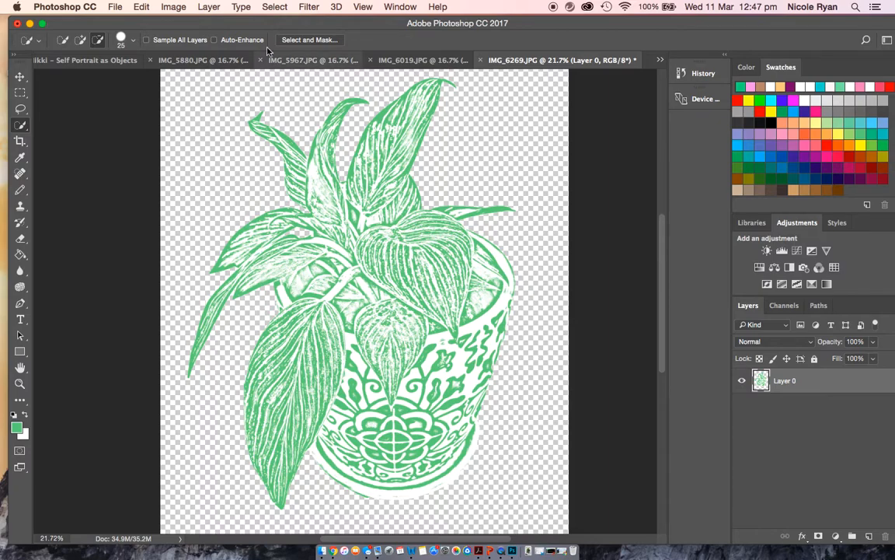
Step: Copy the entire canvas of the filtered plant image and paste it into the blank "Self Portrait as Objects" document
left_click(273, 7)
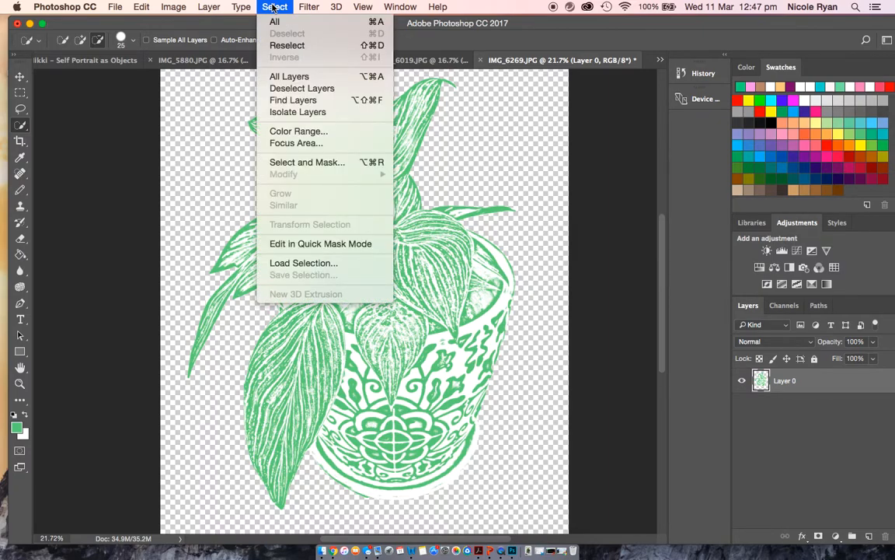
left_click(275, 23)
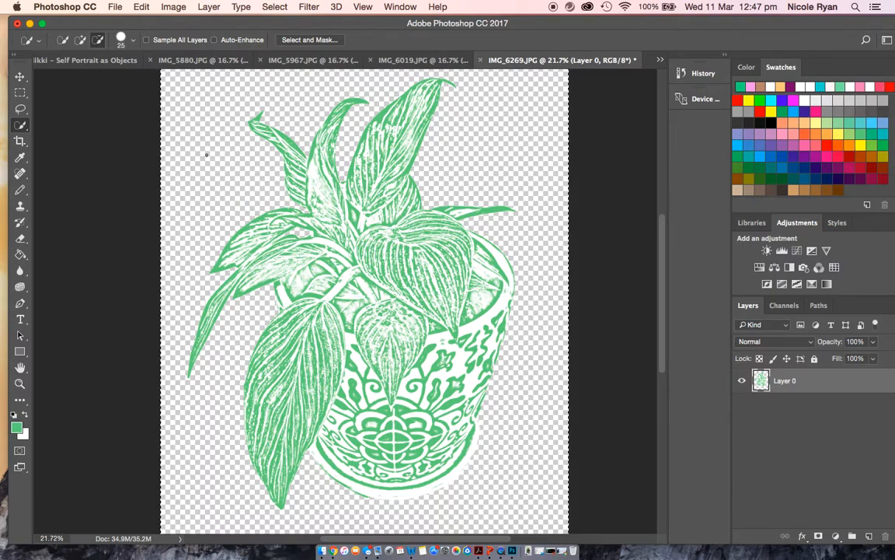
left_click(139, 7)
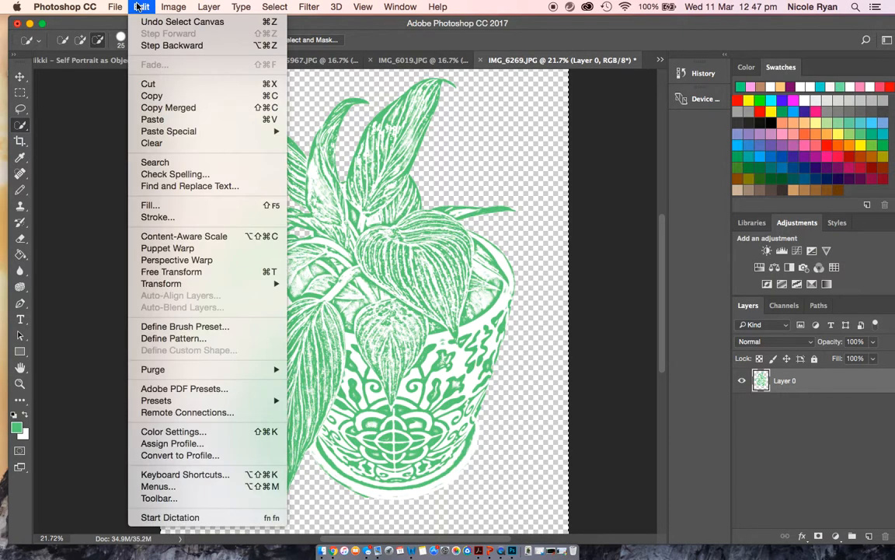
left_click(149, 92)
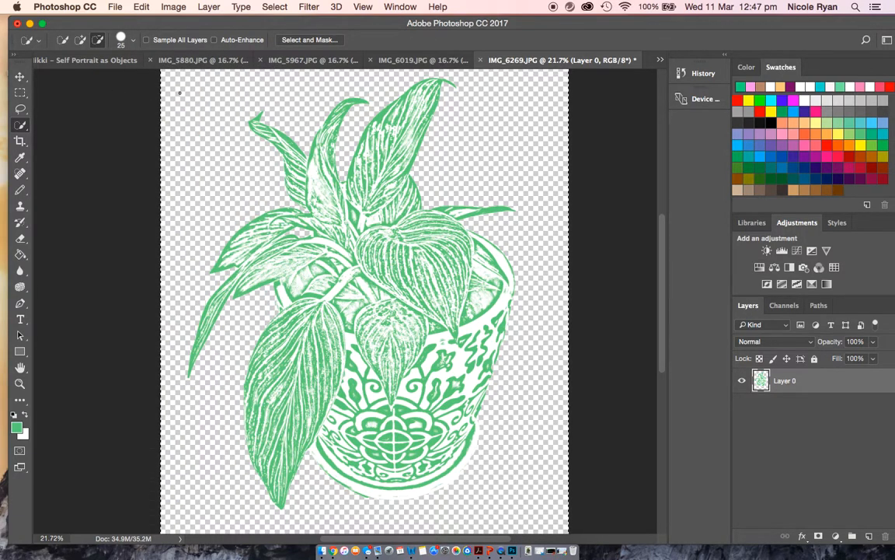
left_click(100, 61)
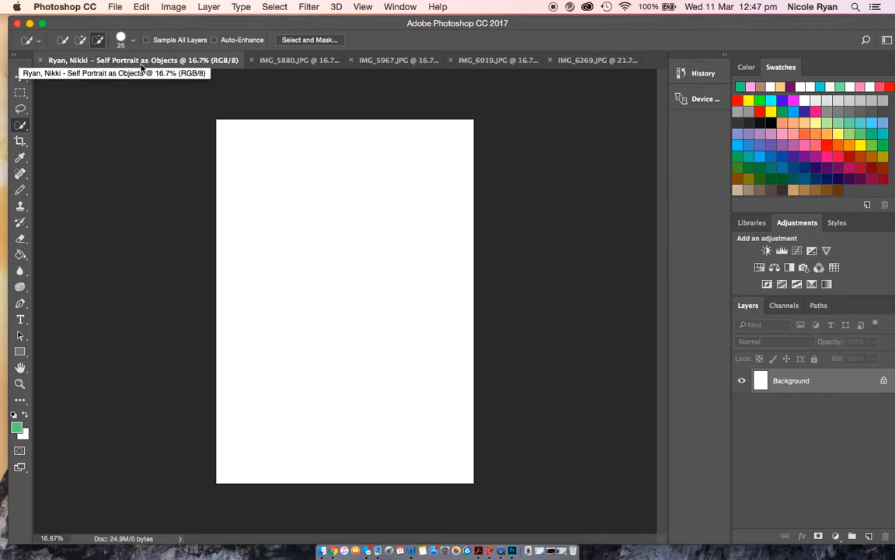
left_click(133, 7)
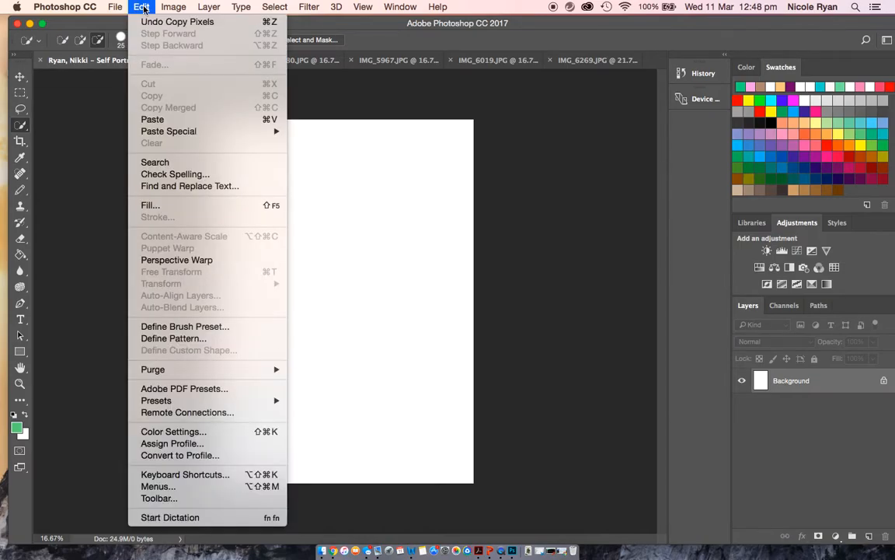
left_click(166, 119)
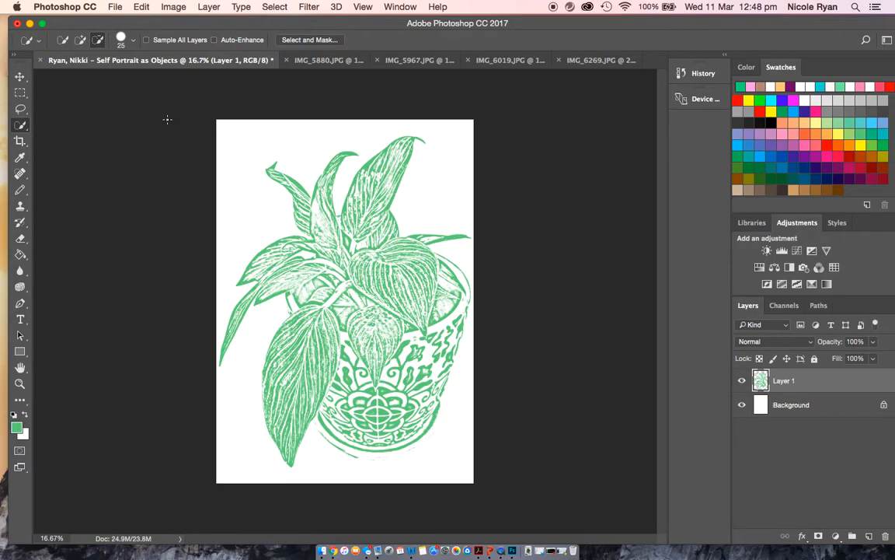
Step: With the Move tool's transform controls shown, scale the pasted plant down to about 42% in the page's lower-right corner
left_click(21, 77)
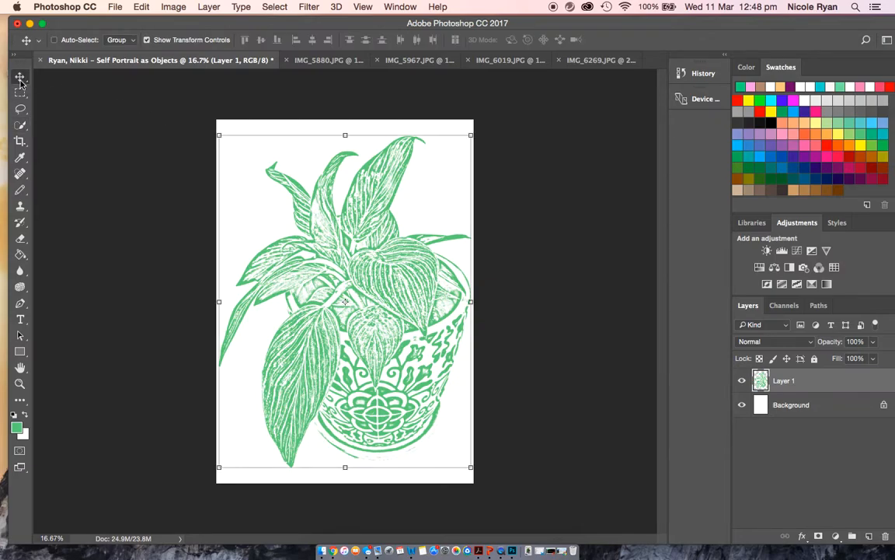
left_click(147, 40)
left_click(147, 40)
left_click(147, 39)
left_click(147, 40)
left_click(220, 135)
left_click_drag(224, 138, 377, 321)
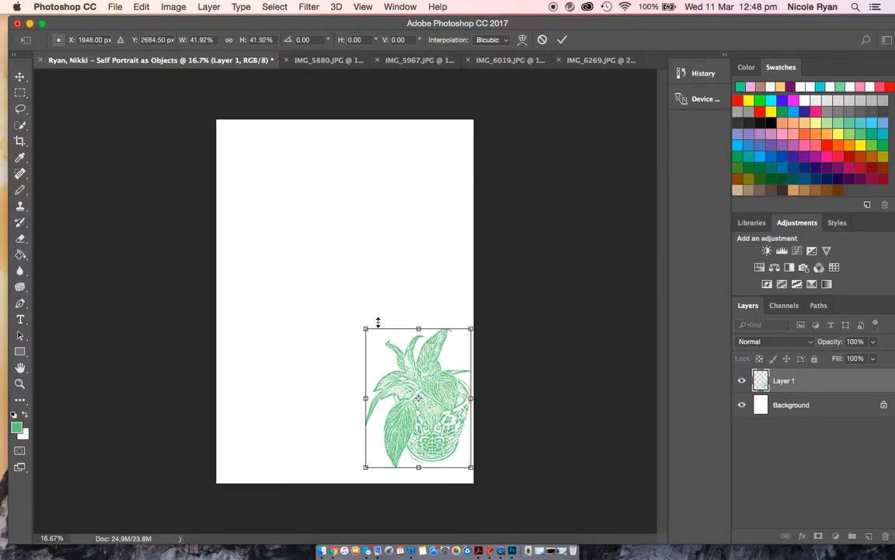
key("Return")
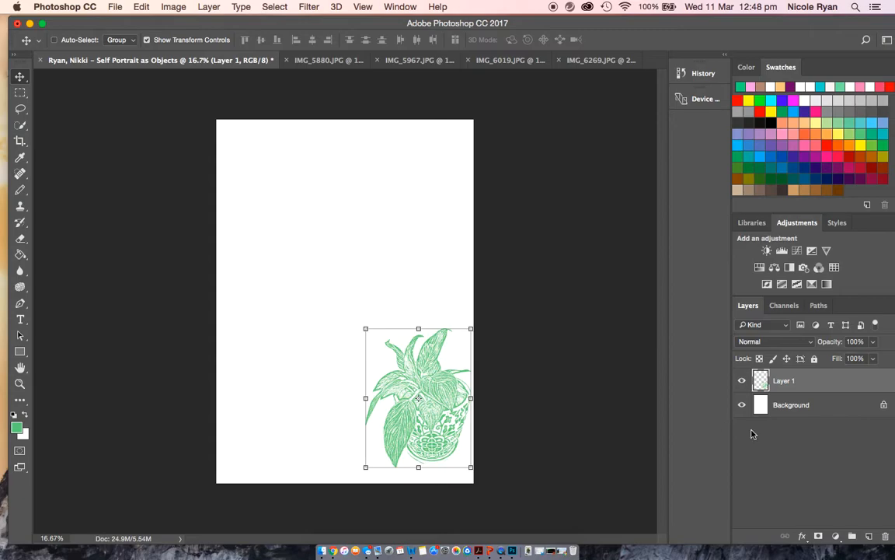
Step: Rename the pasted plant's layer as Plant
double_click(784, 381)
type("Flower")
key("BackSpace")
key("BackSpace")
key("BackSpace")
key("BackSpace")
key("BackSpace")
key("BackSpace")
type("Plant")
key("Return")
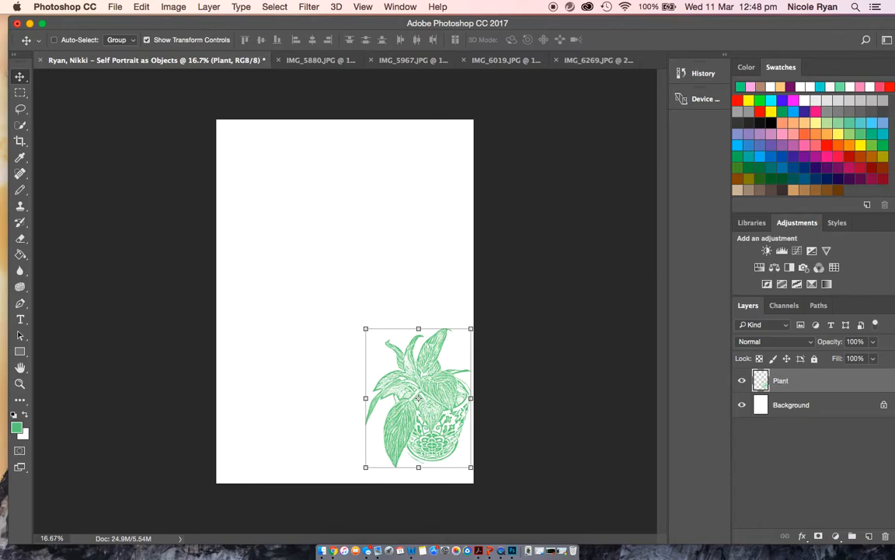